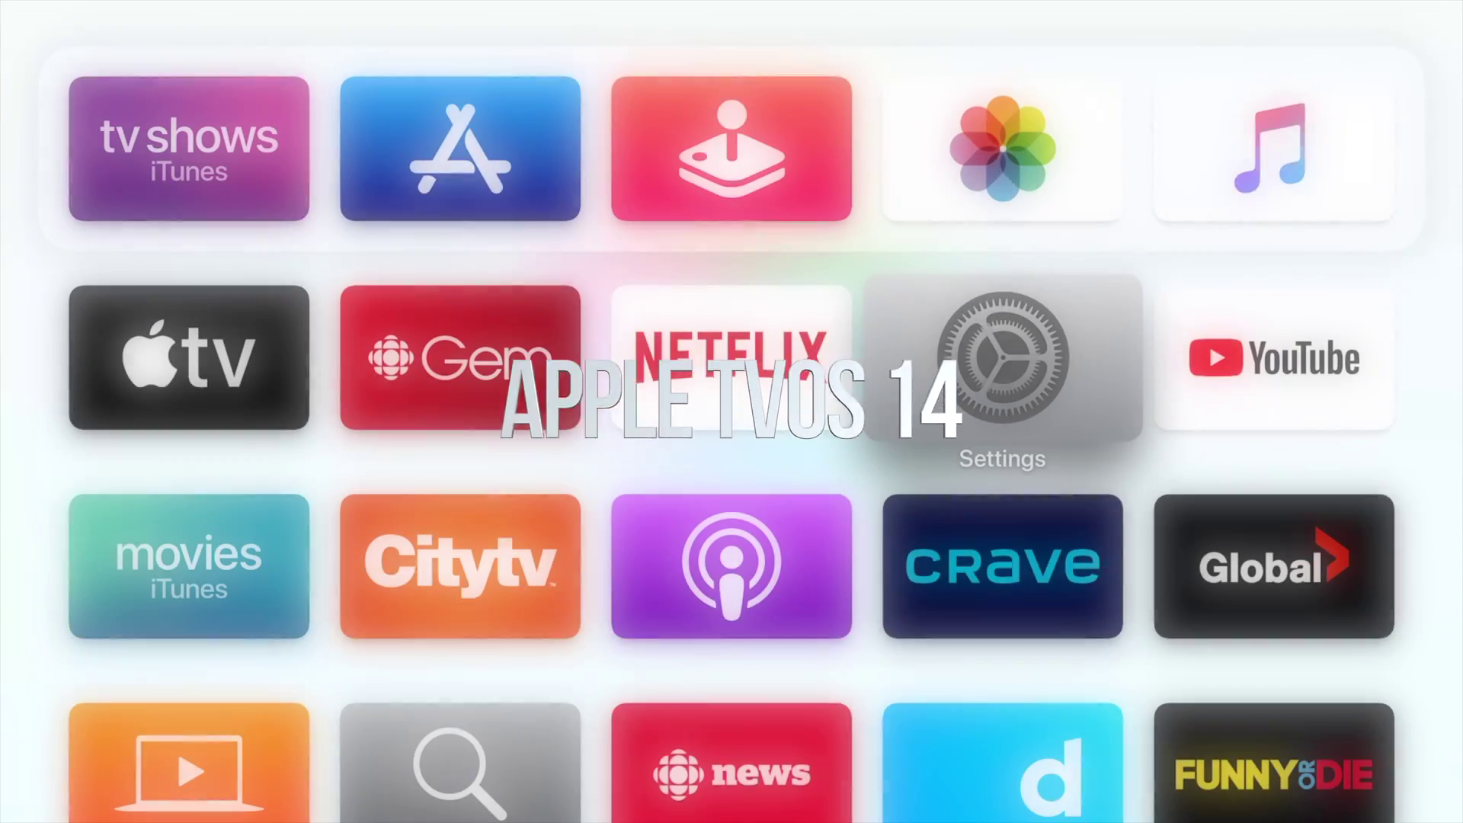
Go to Settings > System > Software Updates, showing tvOS 13.4.8 (17M61), and start the update
{"action": "key", "text": "Left"}
{"action": "key", "text": "Right"}
{"action": "key", "text": "Right"}
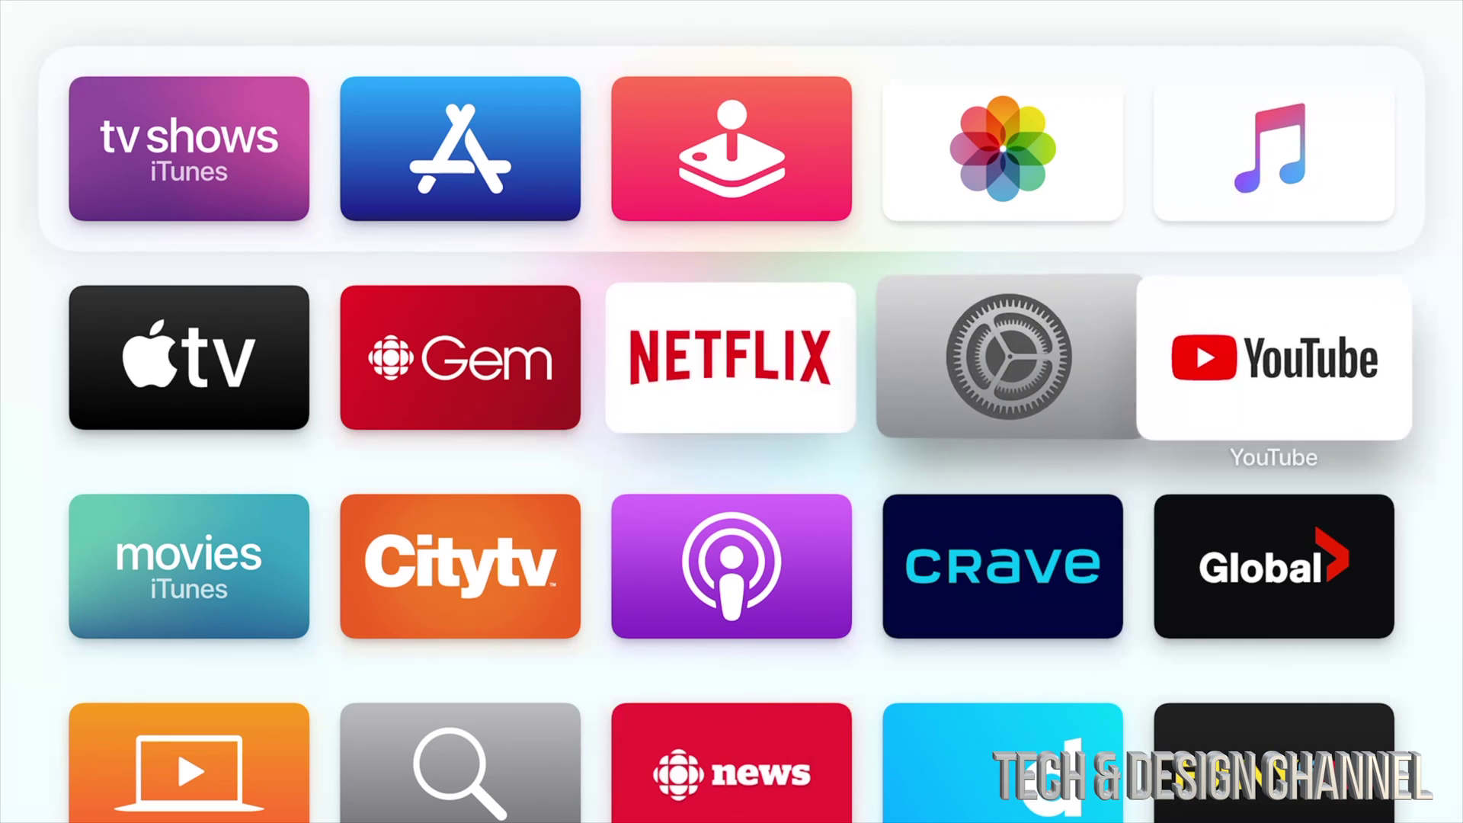
{"action": "key", "text": "Left"}
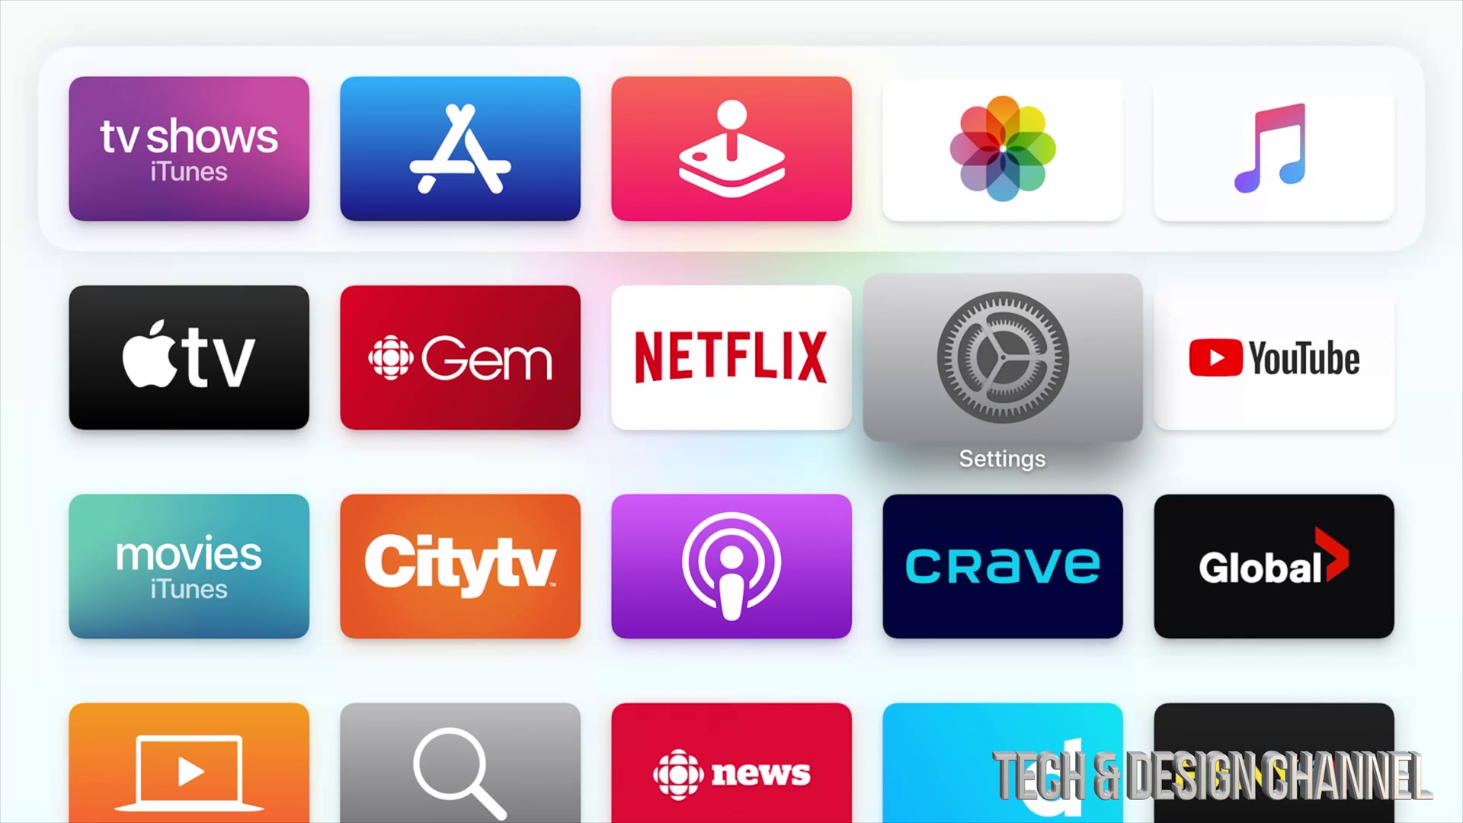
{"action": "key", "text": "Return"}
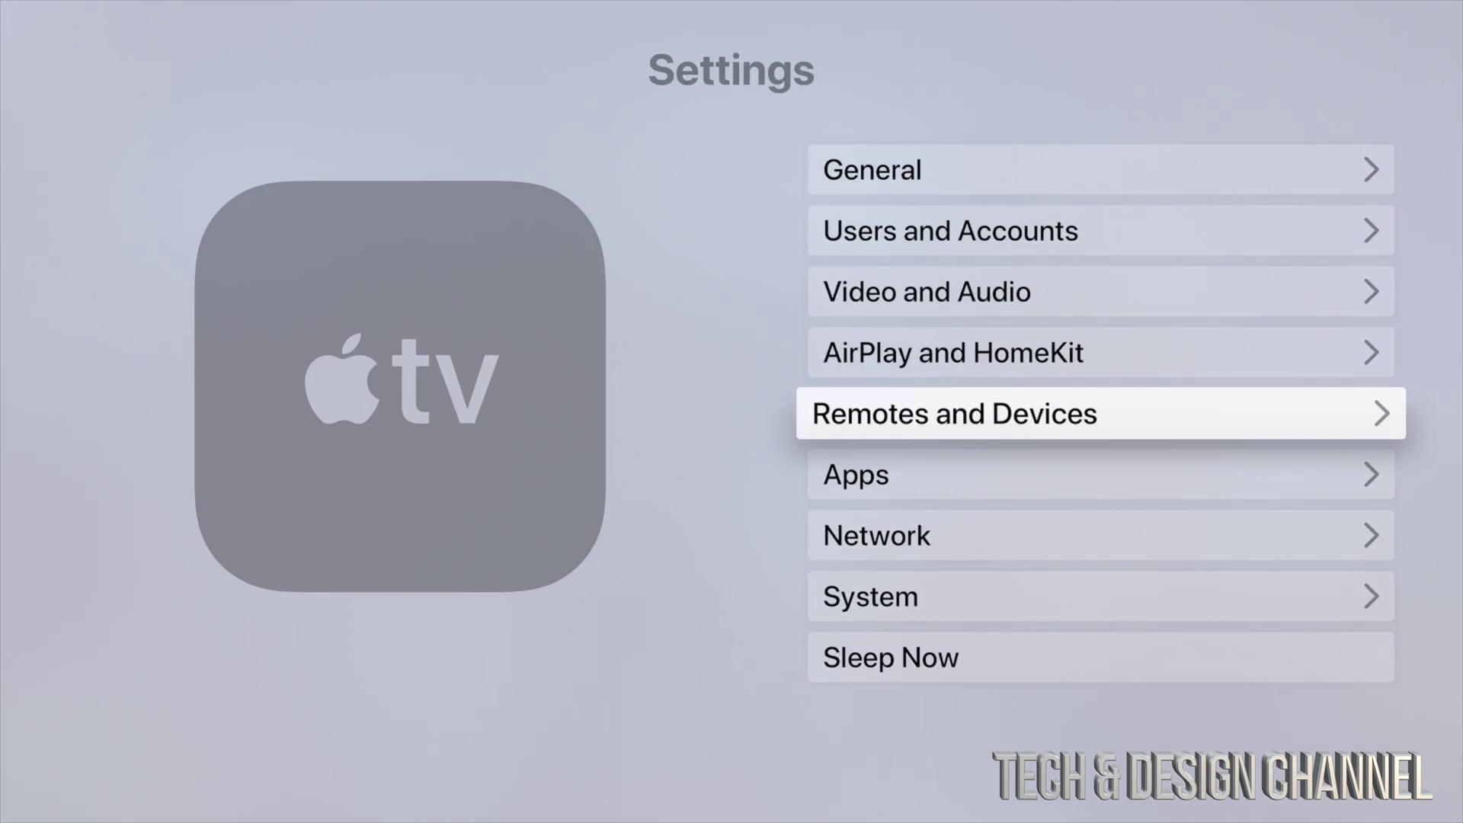
{"action": "key", "text": "Down"}
{"action": "key", "text": "Down"}
{"action": "key", "text": "Down"}
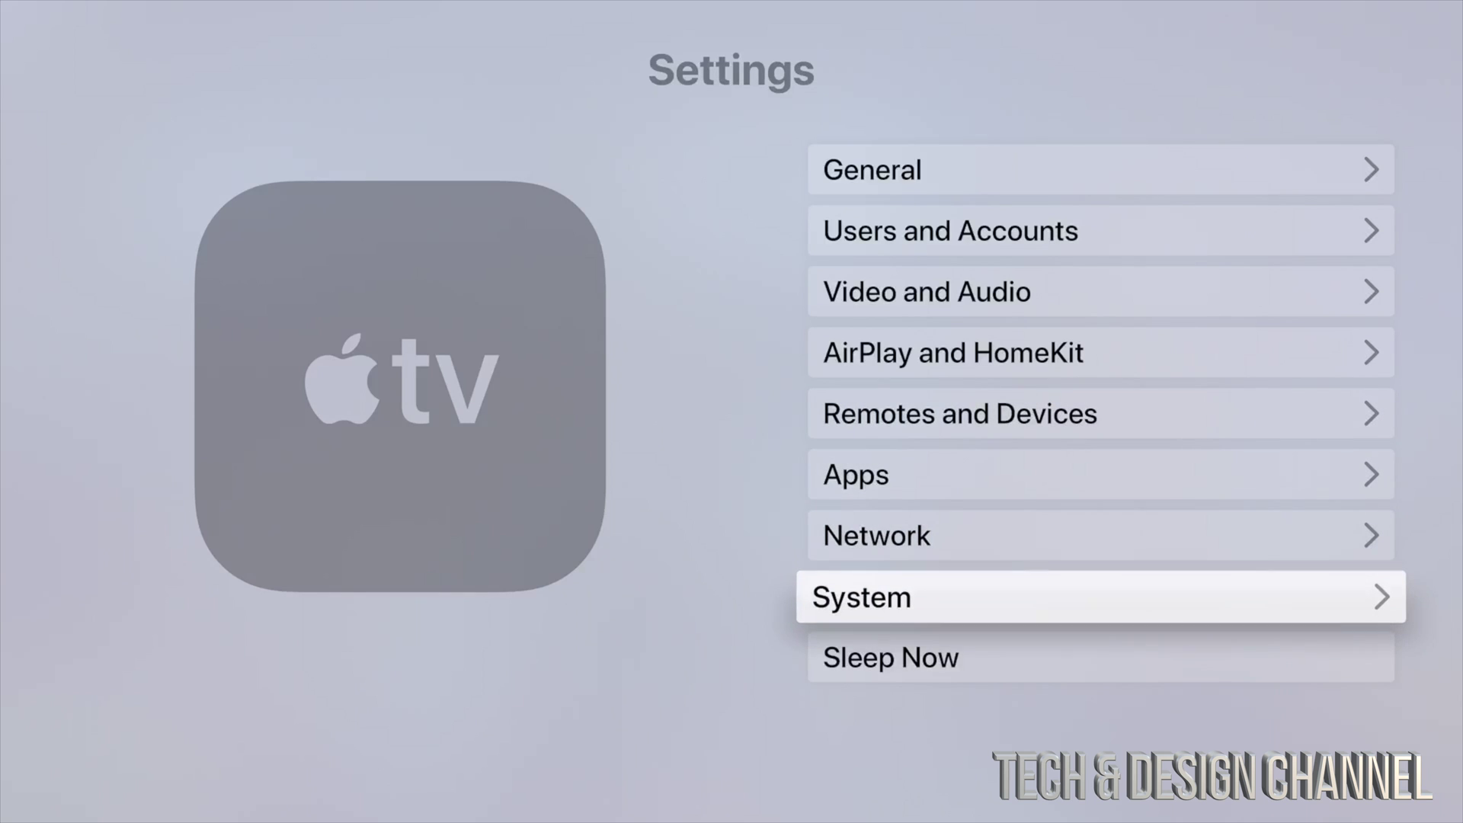
{"action": "key", "text": "Return"}
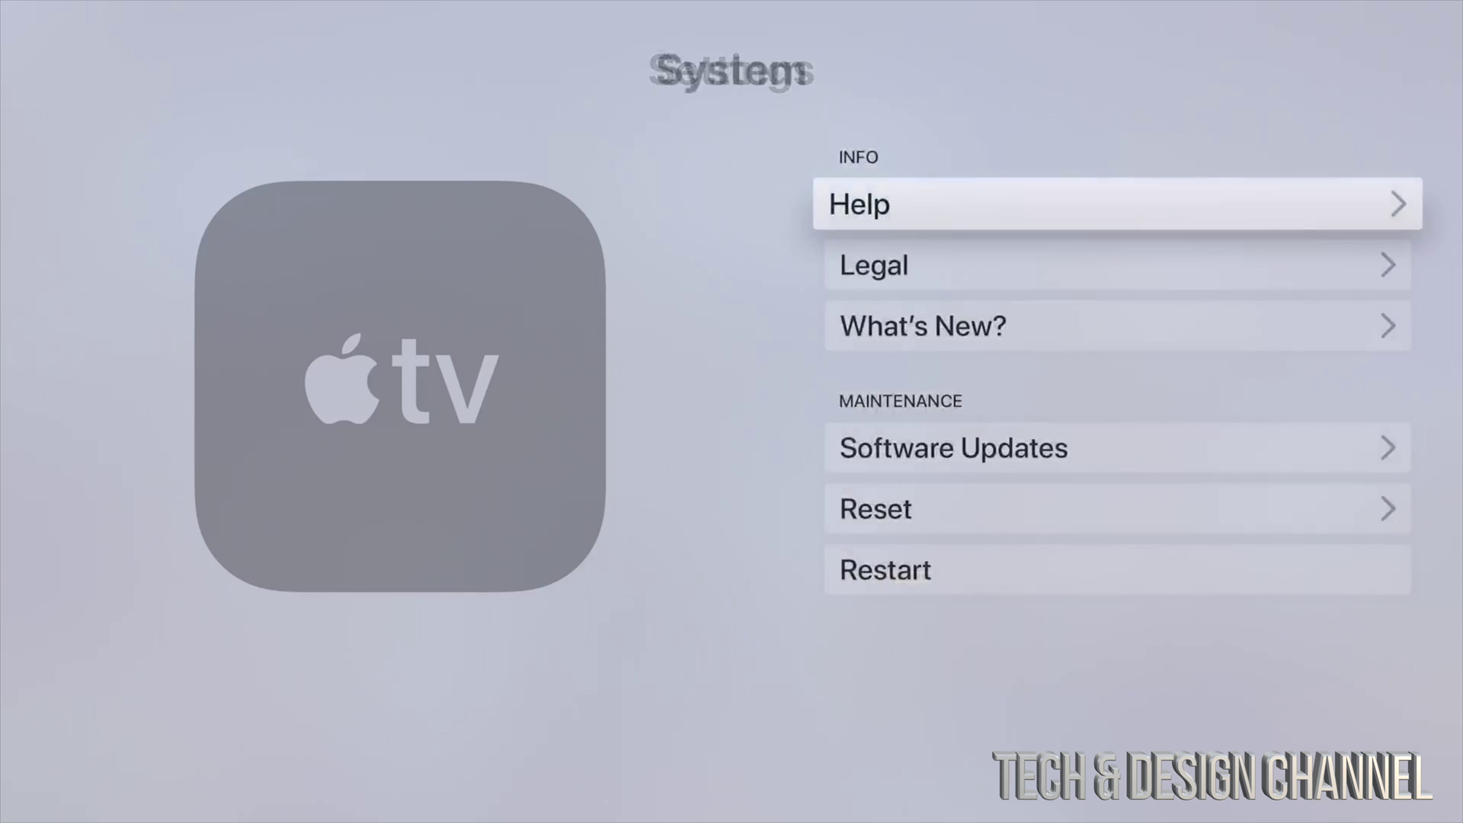
{"action": "key", "text": "Down"}
{"action": "key", "text": "Down"}
{"action": "key", "text": "Down"}
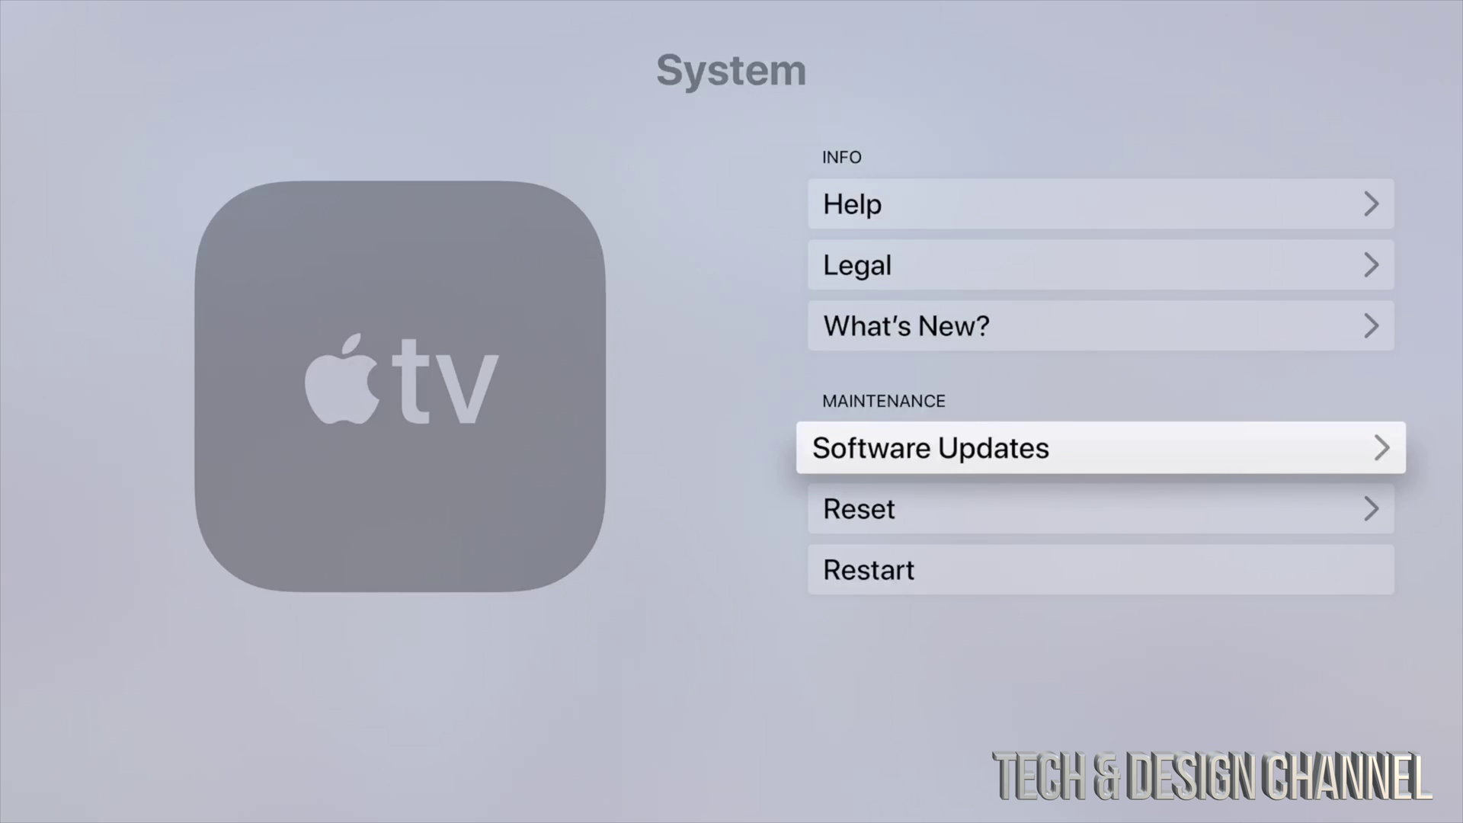
{"action": "key", "text": "Return"}
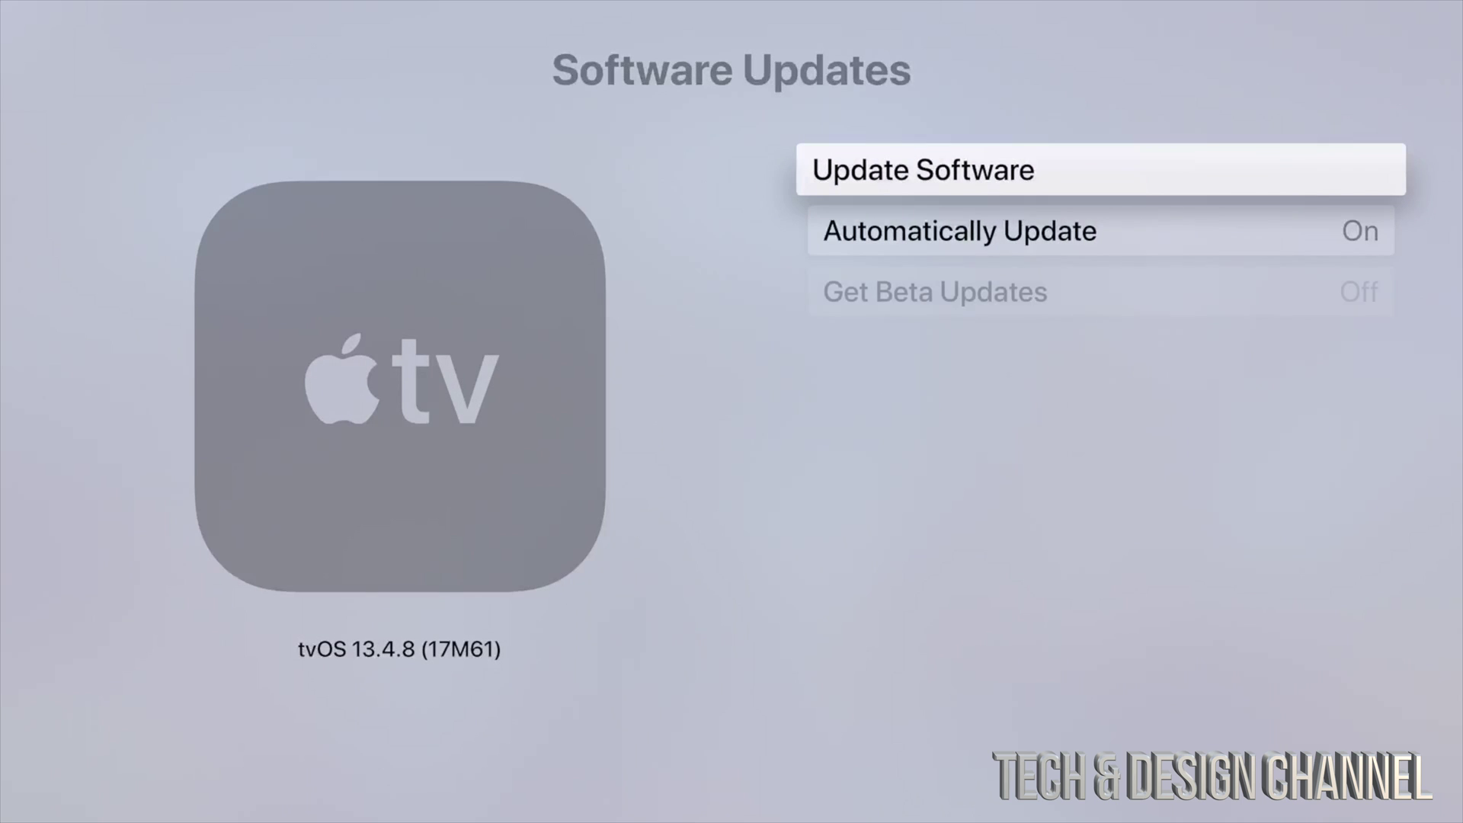
{"action": "key", "text": "Return"}
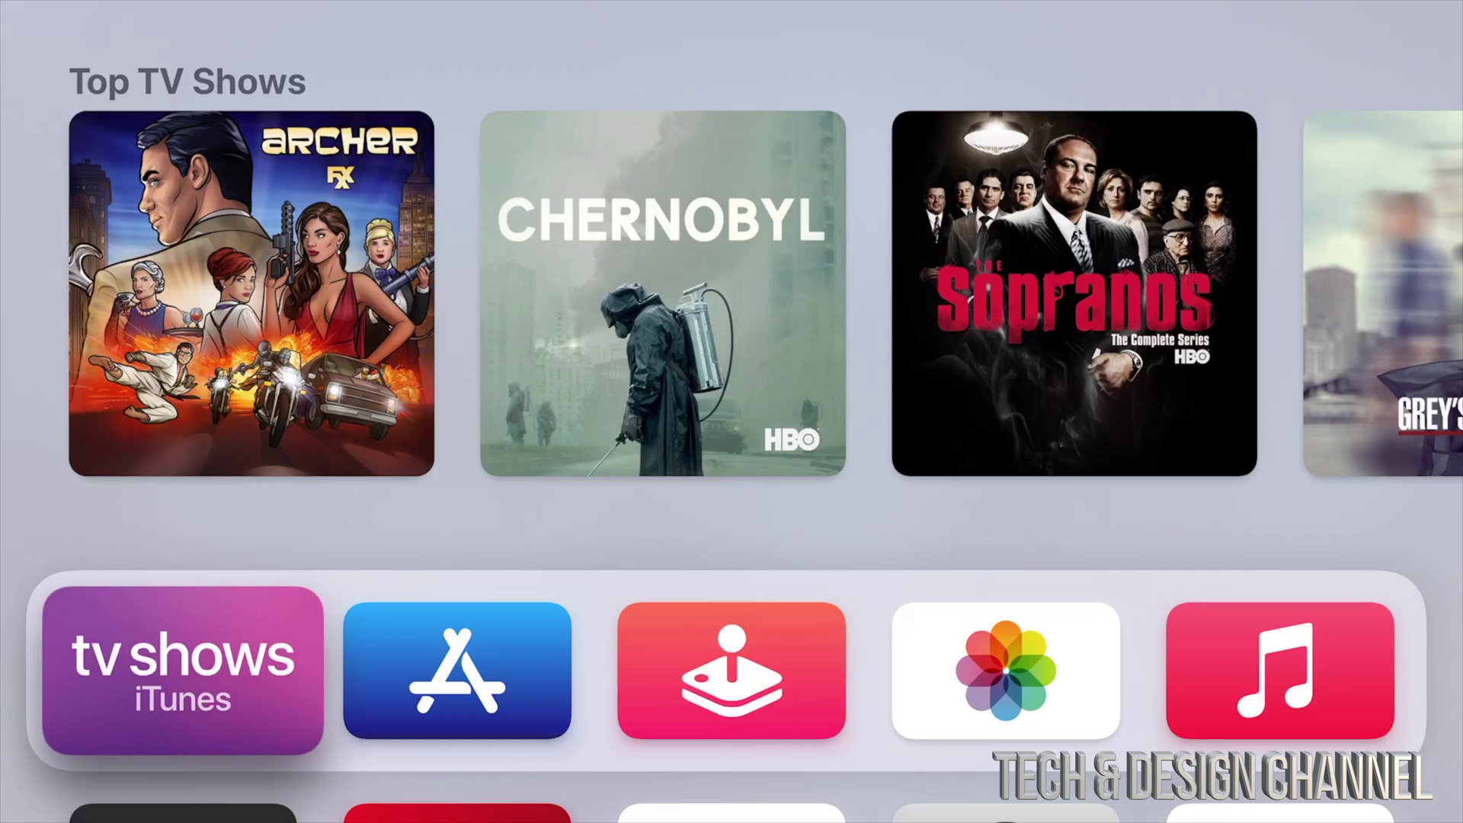
Return to Settings > System > Software Updates, which now shows tvOS 14.0 (18J386)
{"action": "key", "text": "Down"}
{"action": "key", "text": "Right"}
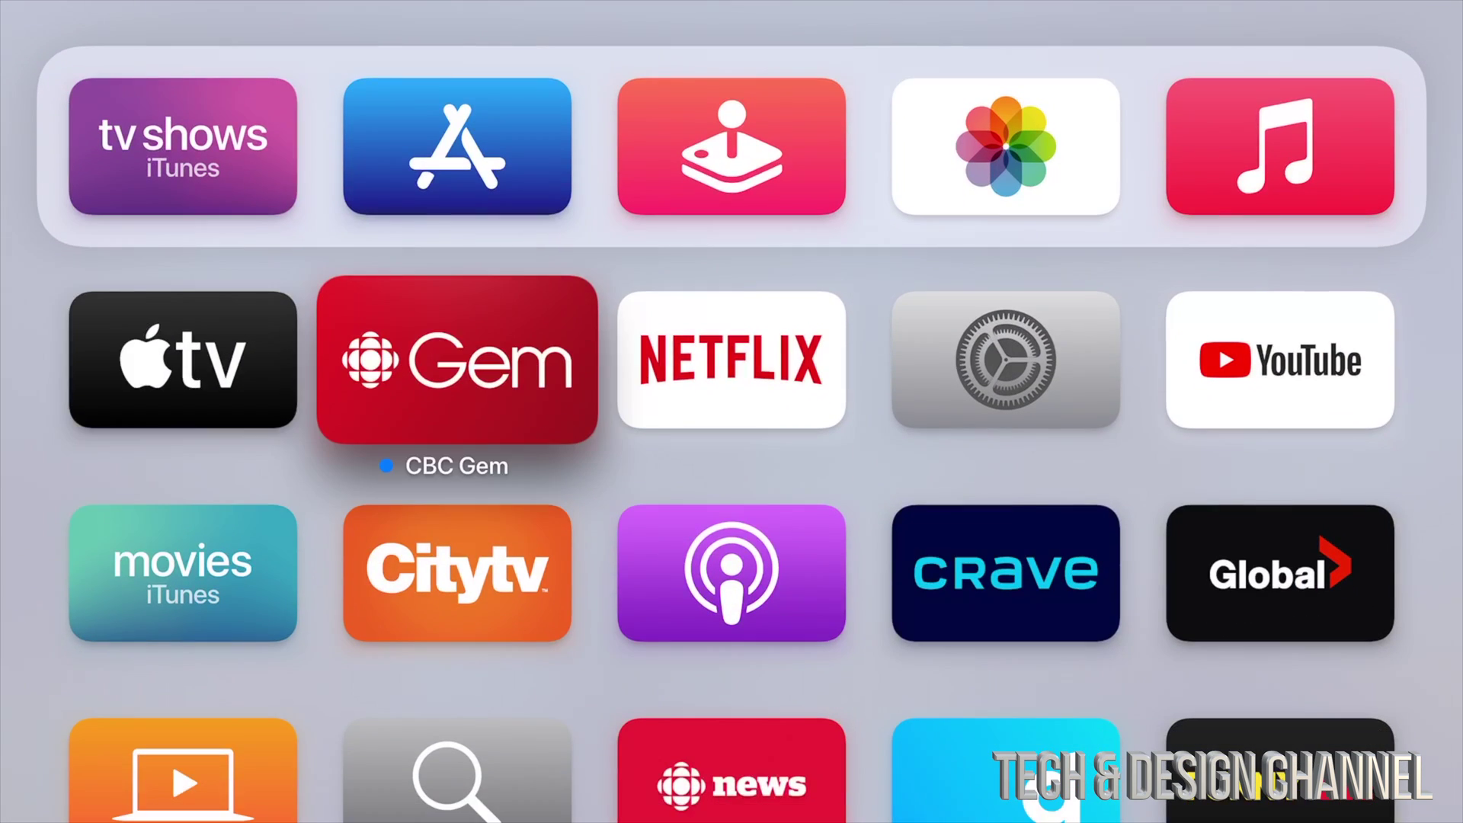
{"action": "key", "text": "Right"}
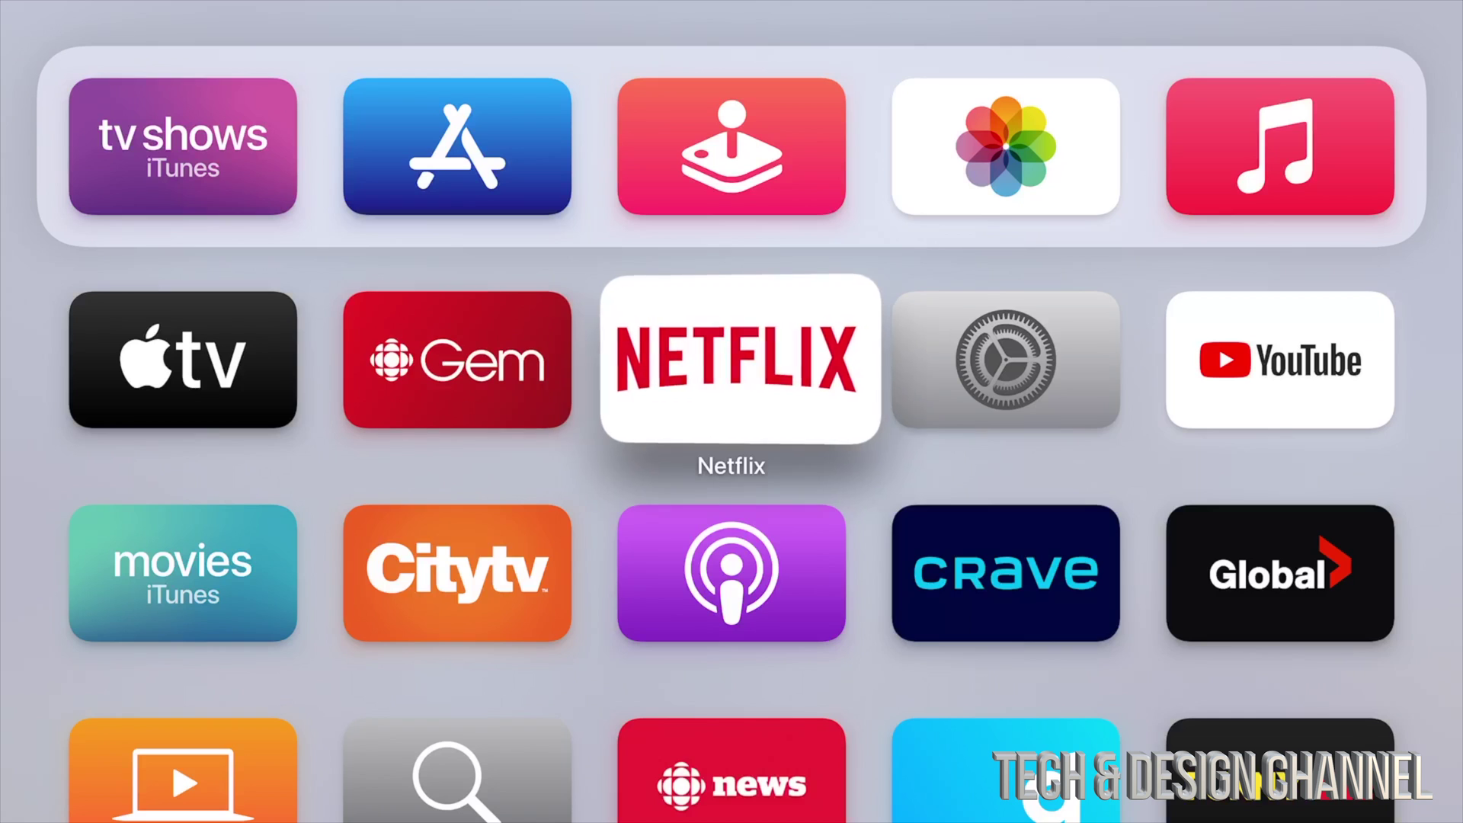
{"action": "key", "text": "Right"}
{"action": "key", "text": "Return"}
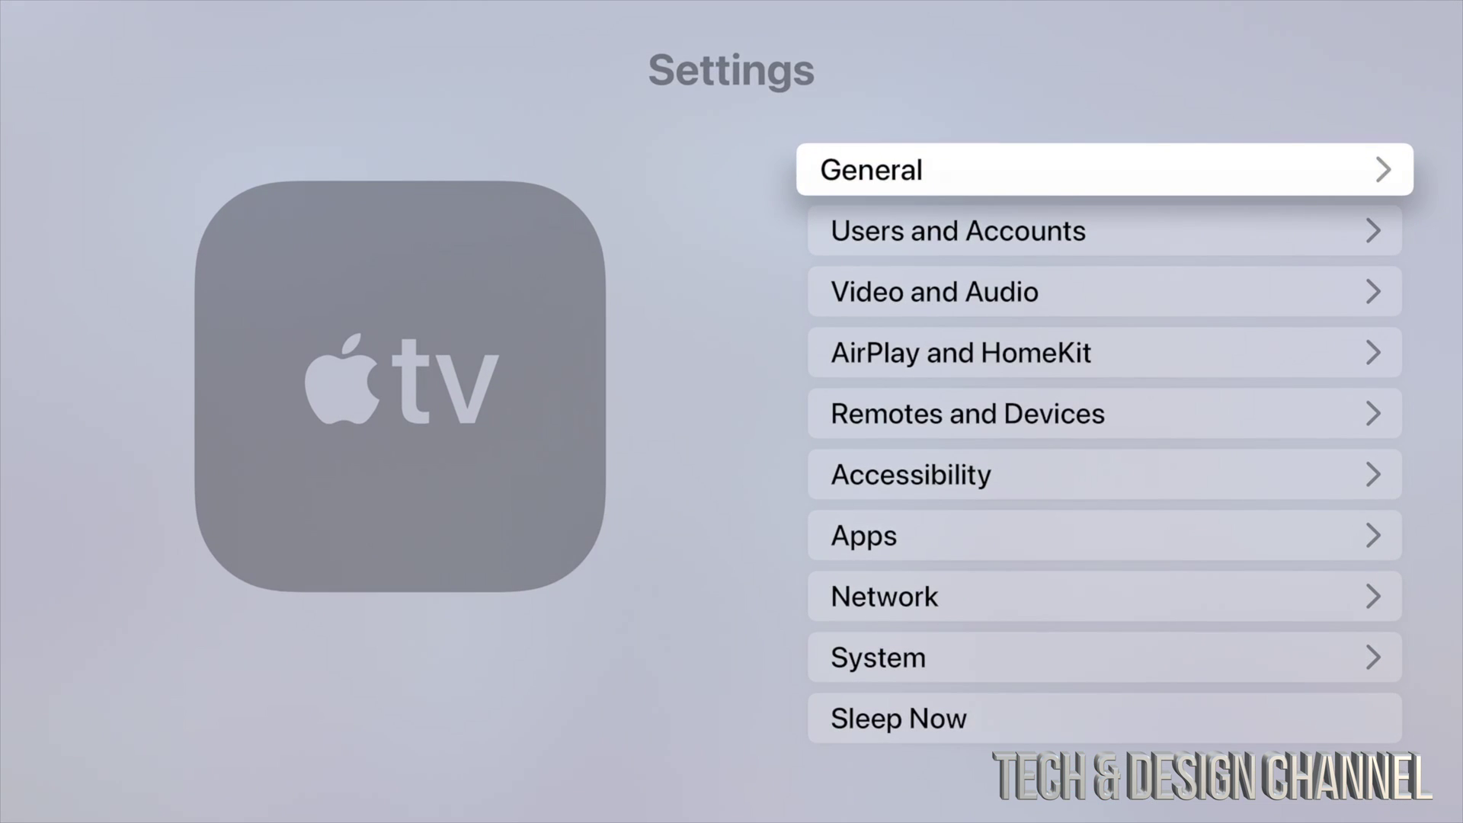
{"action": "key", "text": "Down"}
{"action": "key", "text": "Down"}
{"action": "key", "text": "Down"}
{"action": "key", "text": "Down"}
{"action": "key", "text": "Down"}
{"action": "key", "text": "Down"}
{"action": "key", "text": "Down"}
{"action": "key", "text": "Down"}
{"action": "key", "text": "Down"}
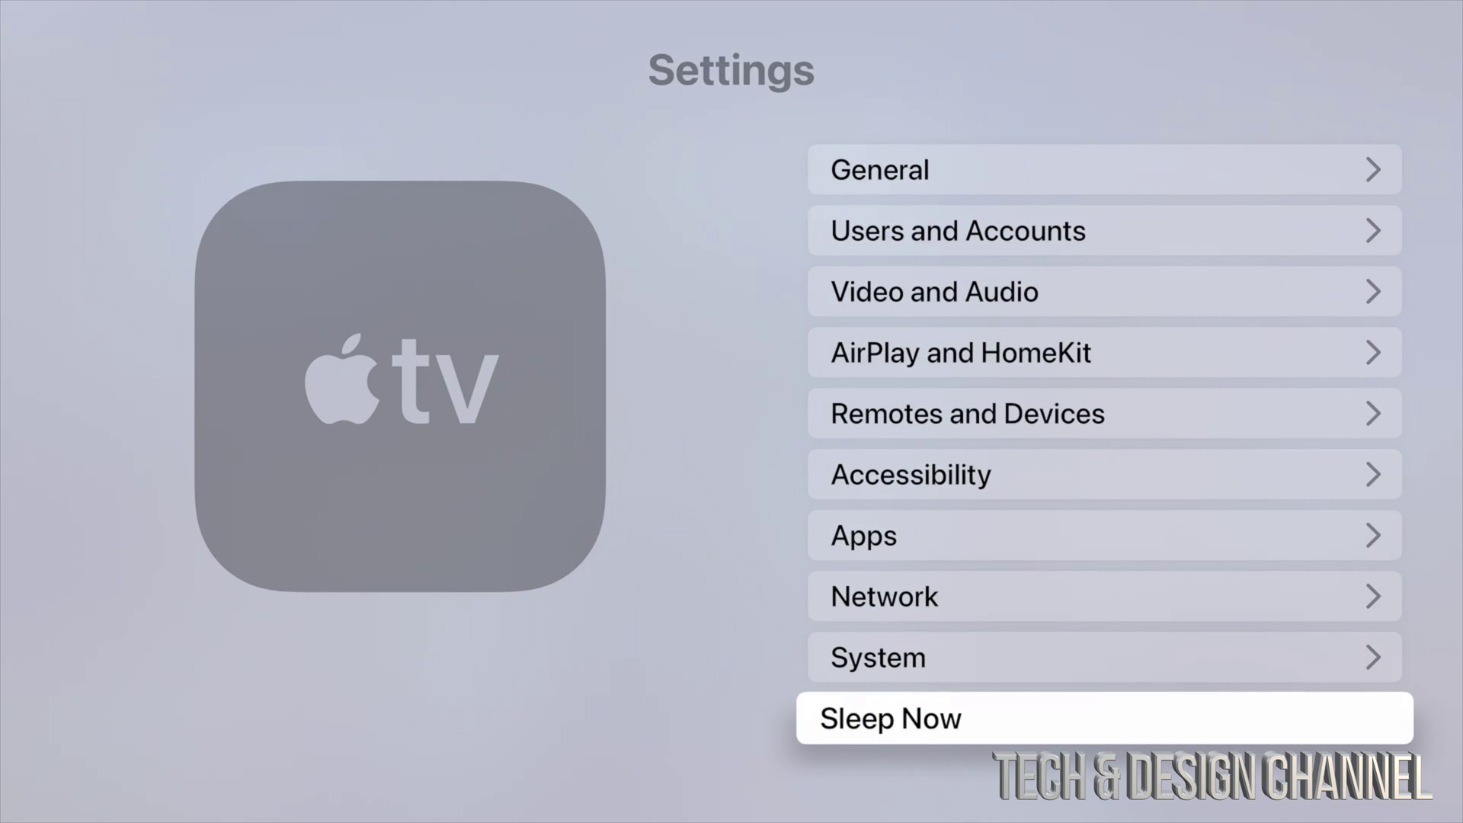
{"action": "key", "text": "Up"}
{"action": "key", "text": "Return"}
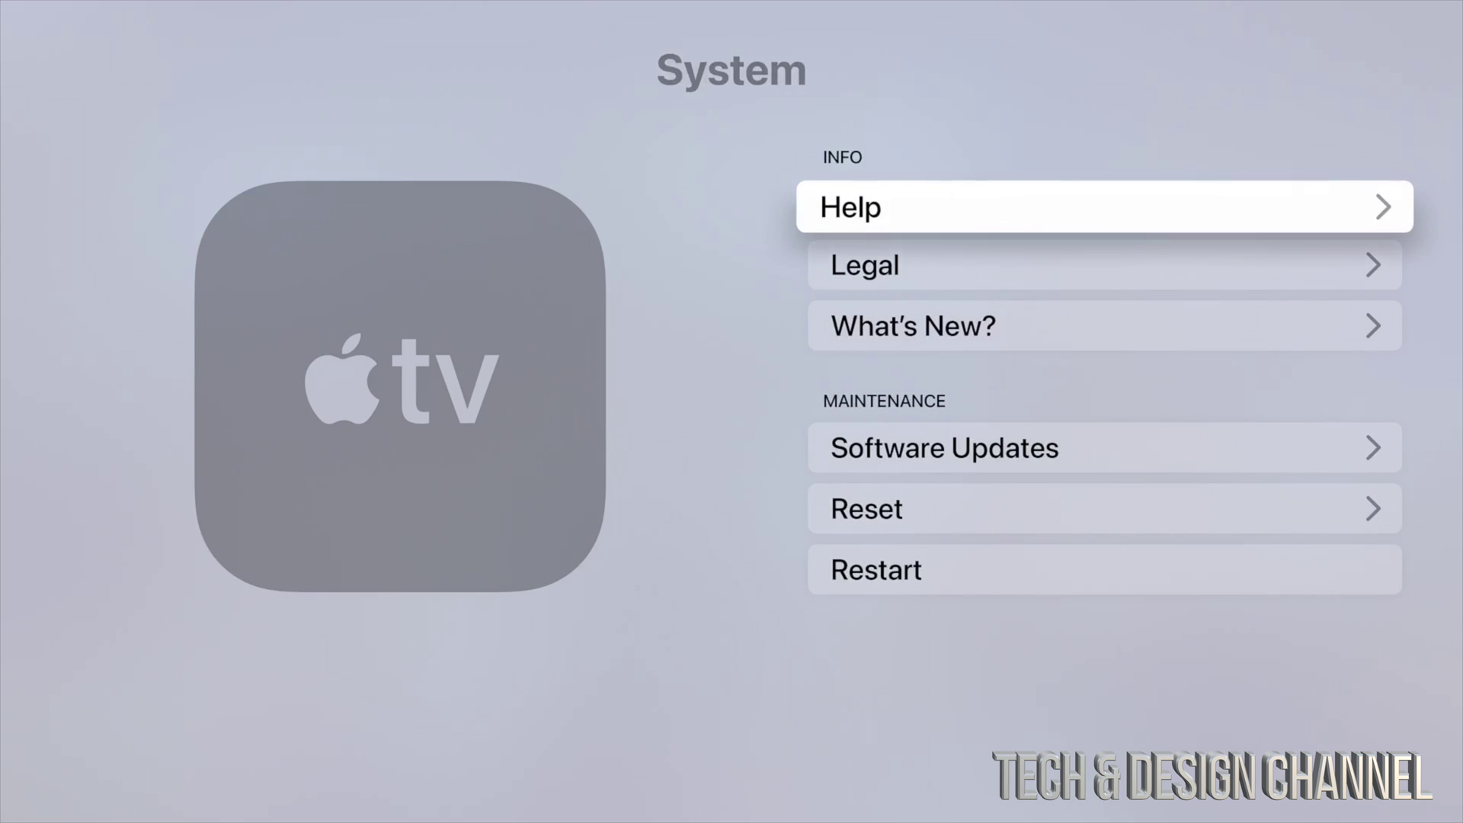
{"action": "key", "text": "Down"}
{"action": "key", "text": "Down"}
{"action": "key", "text": "Down"}
{"action": "key", "text": "Down"}
{"action": "key", "text": "Up"}
{"action": "key", "text": "Return"}
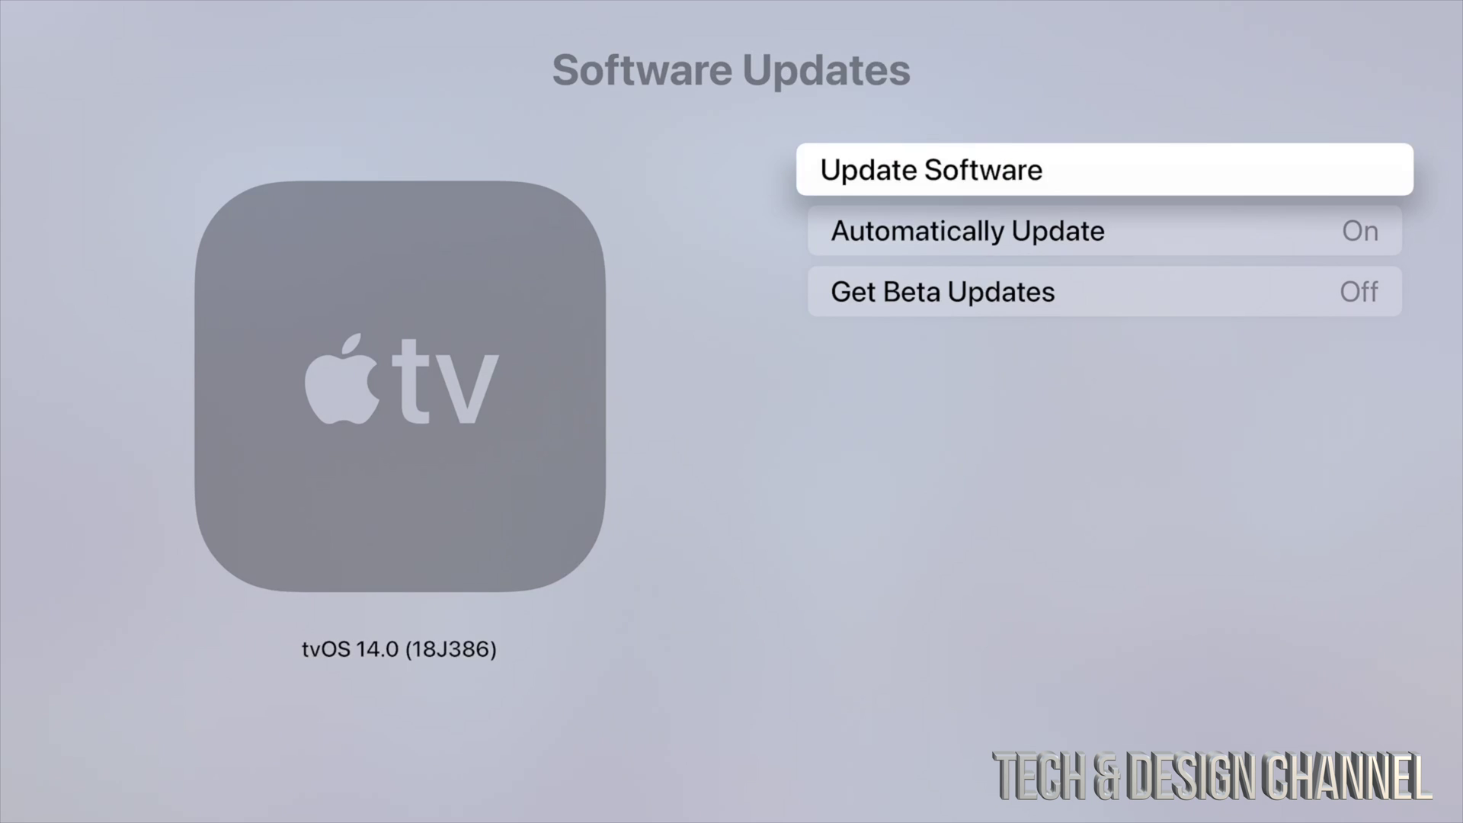
{"action": "key", "text": "Return"}
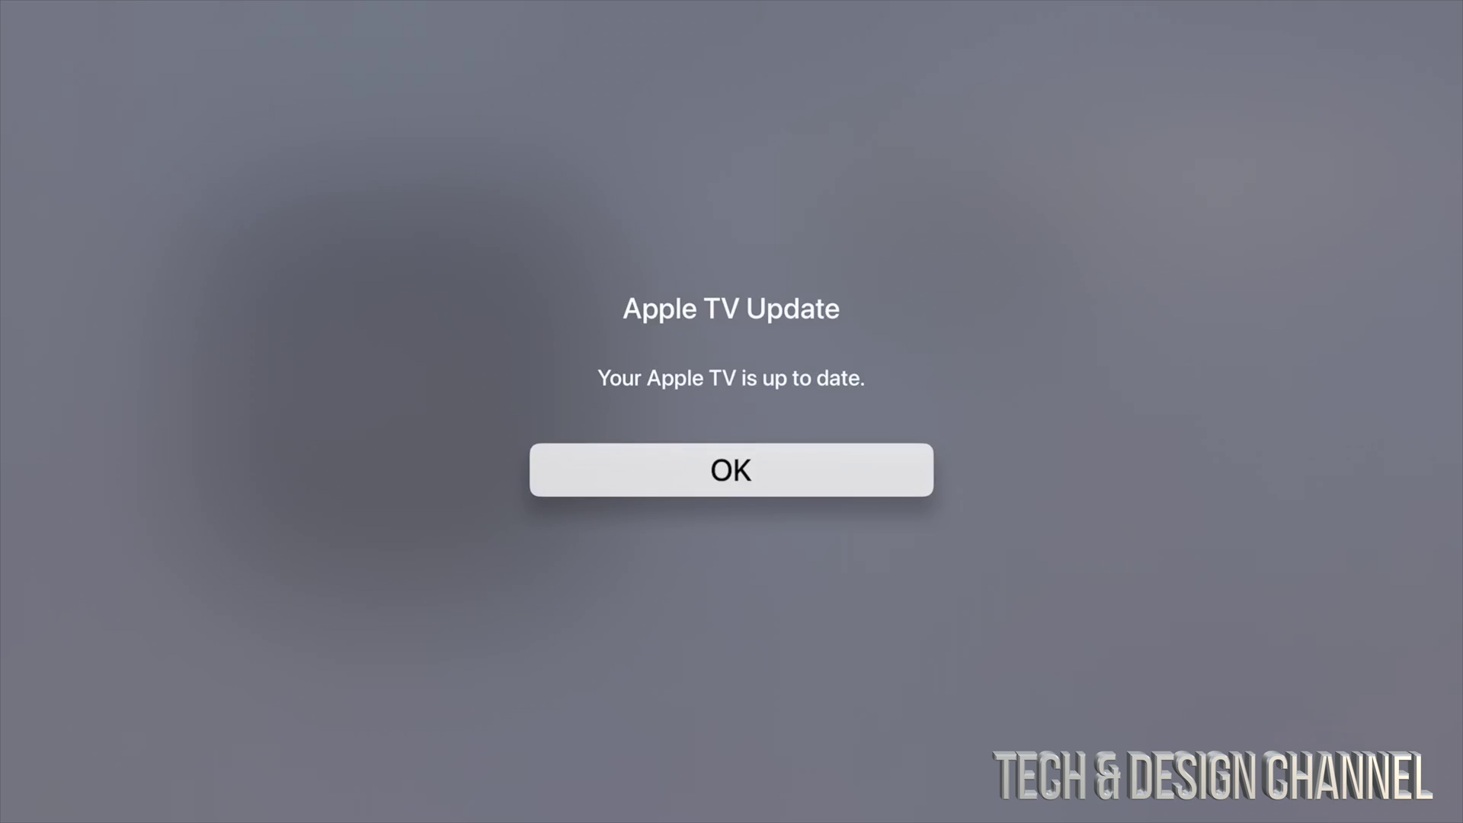
{"action": "key", "text": "Return"}
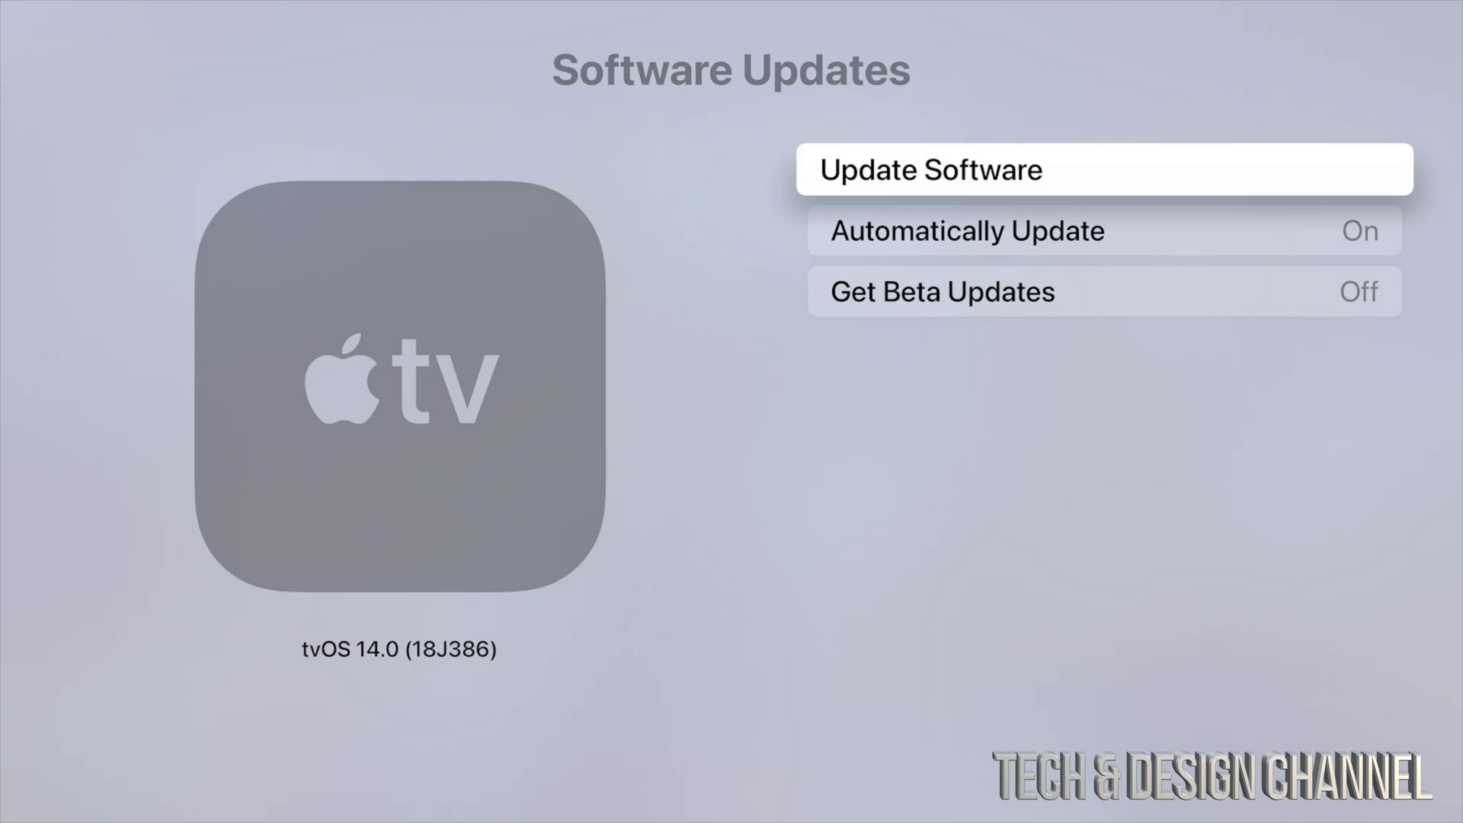
{"action": "key", "text": "Down"}
{"action": "key", "text": "Down"}
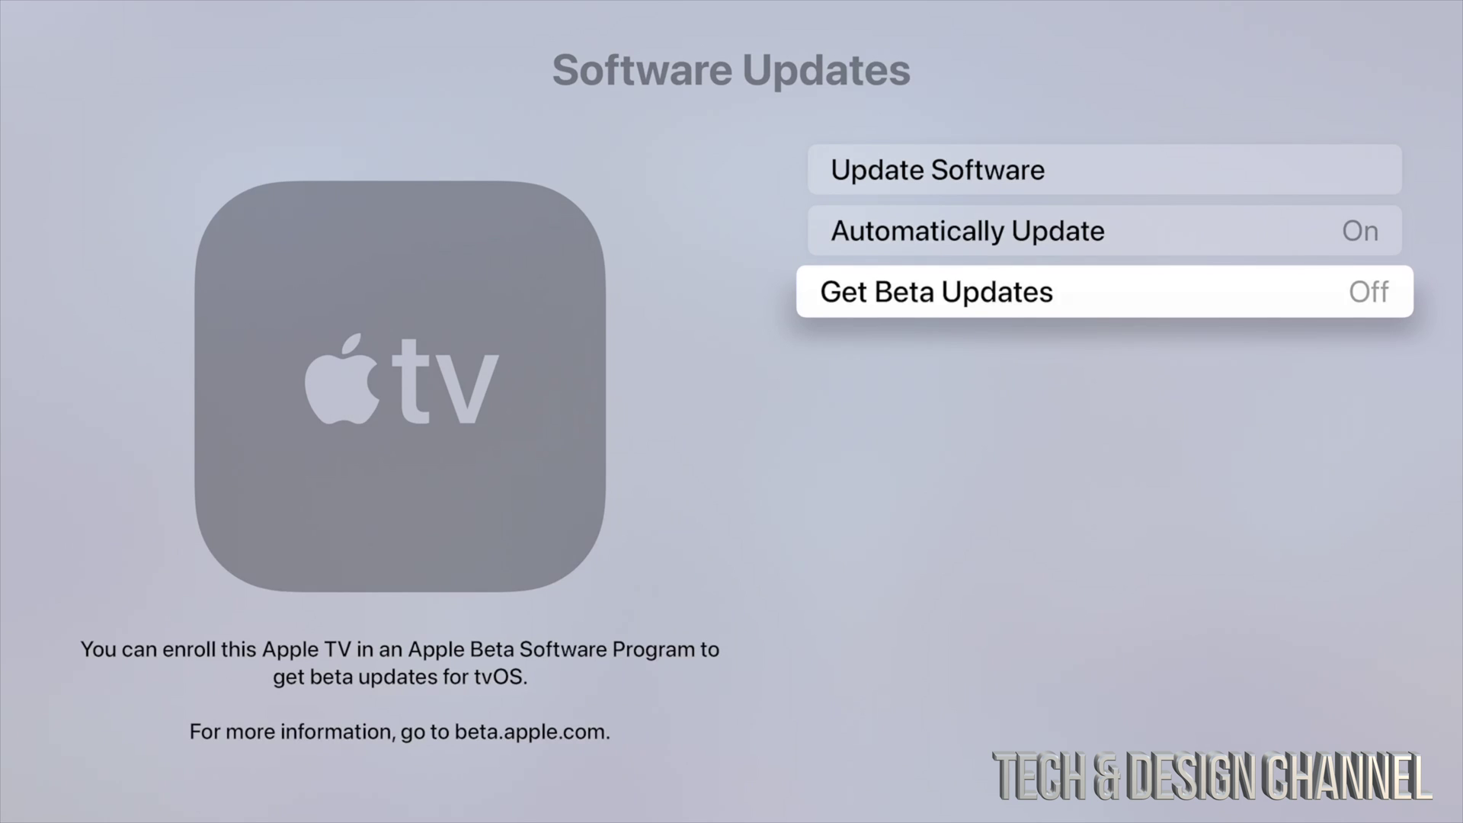
{"action": "key", "text": "Up"}
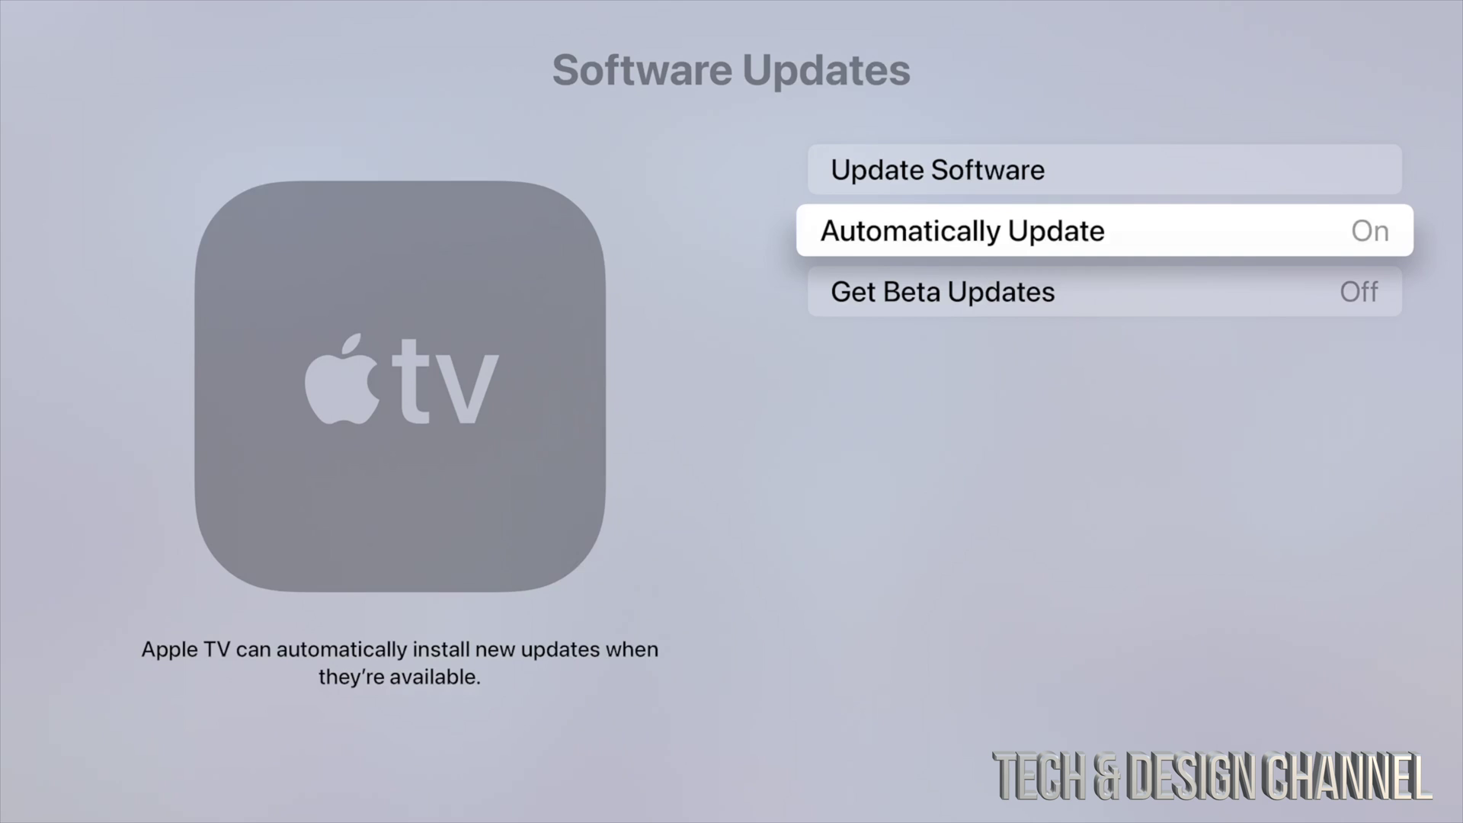
Exit Settings to the home screen and highlight the Photos app in the top row
{"action": "key", "text": "Escape"}
{"action": "key", "text": "Escape"}
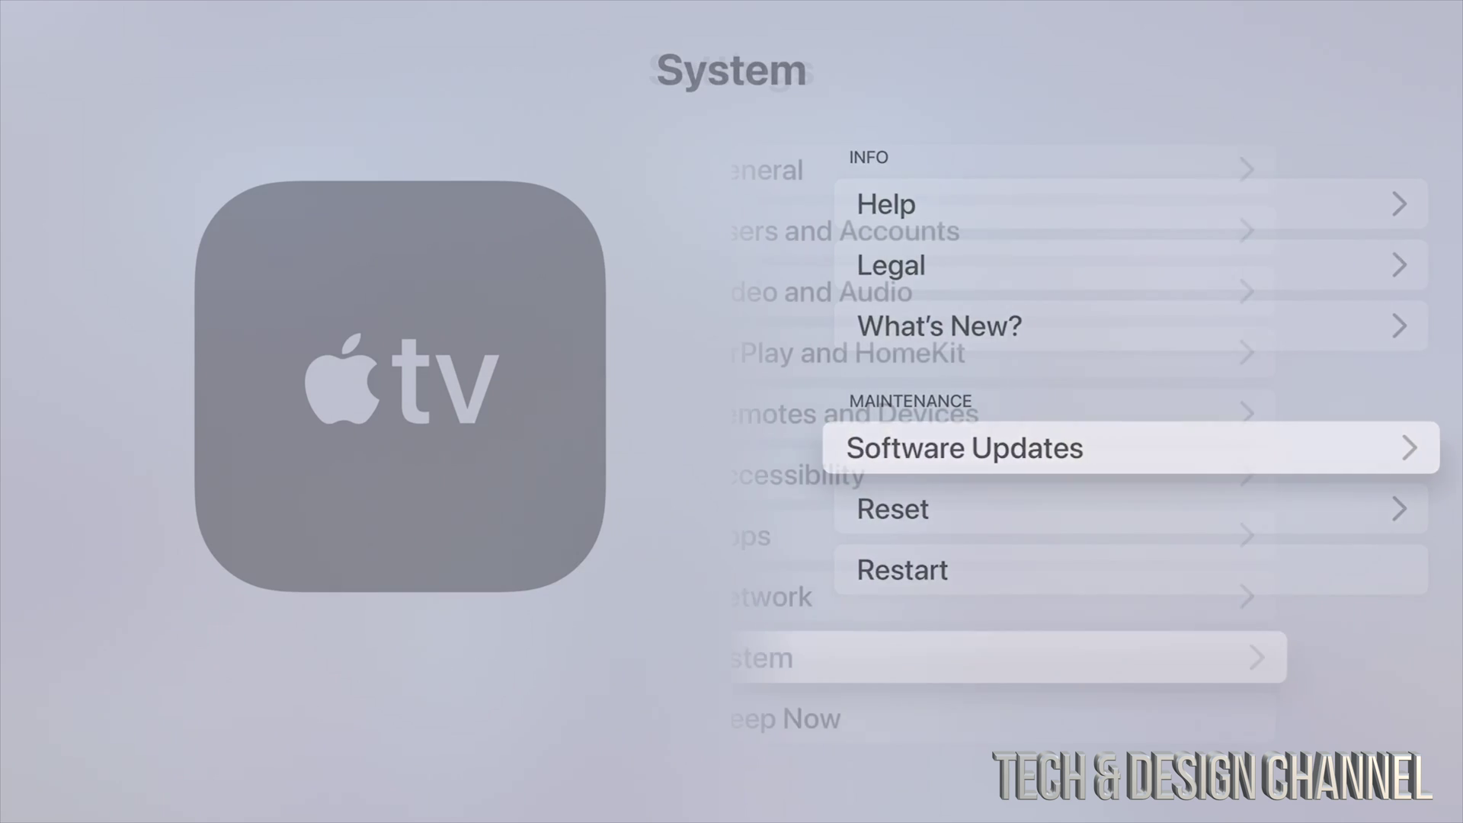
{"action": "key", "text": "Escape"}
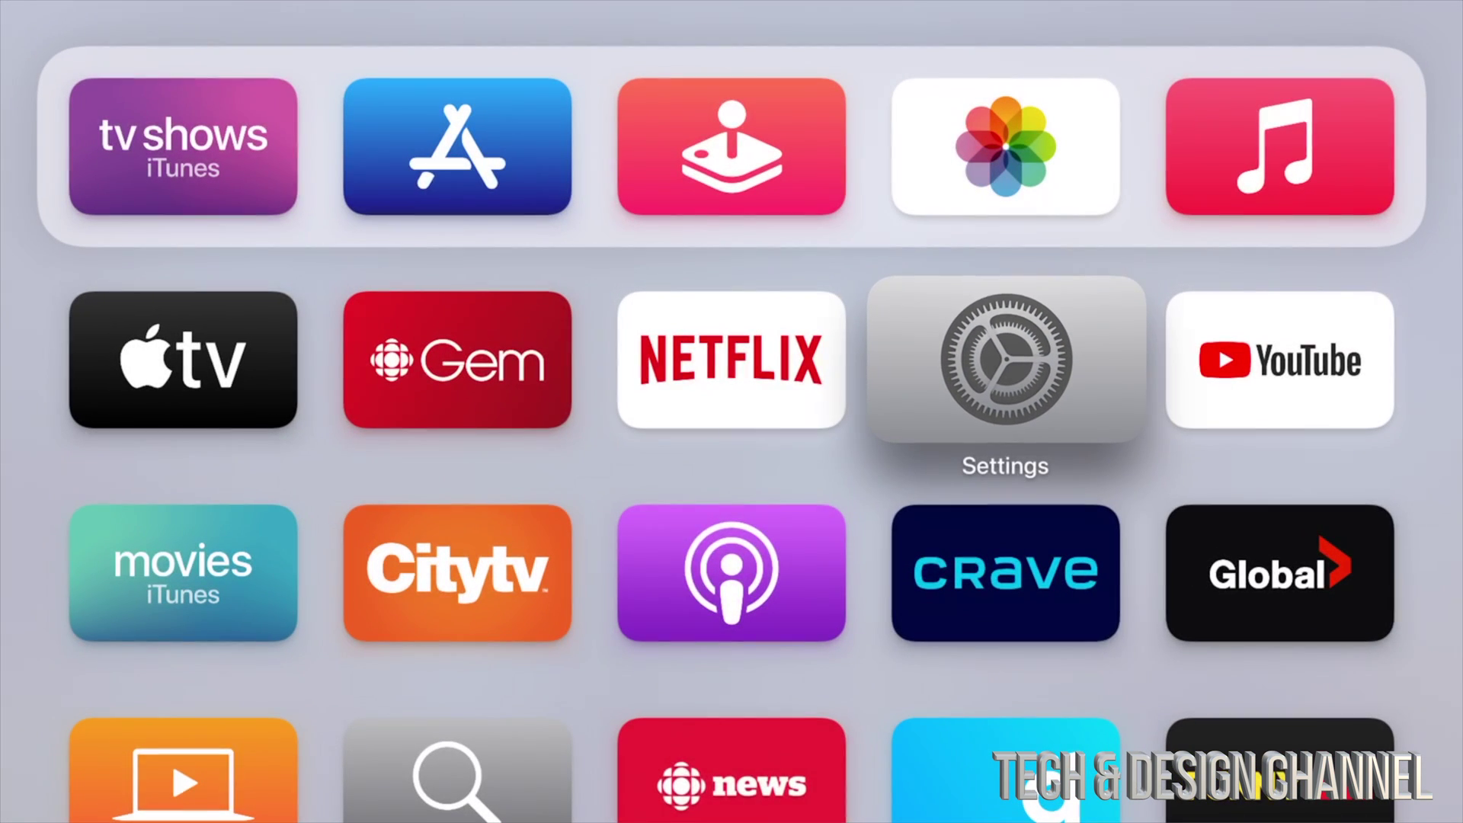
{"action": "key", "text": "Up"}
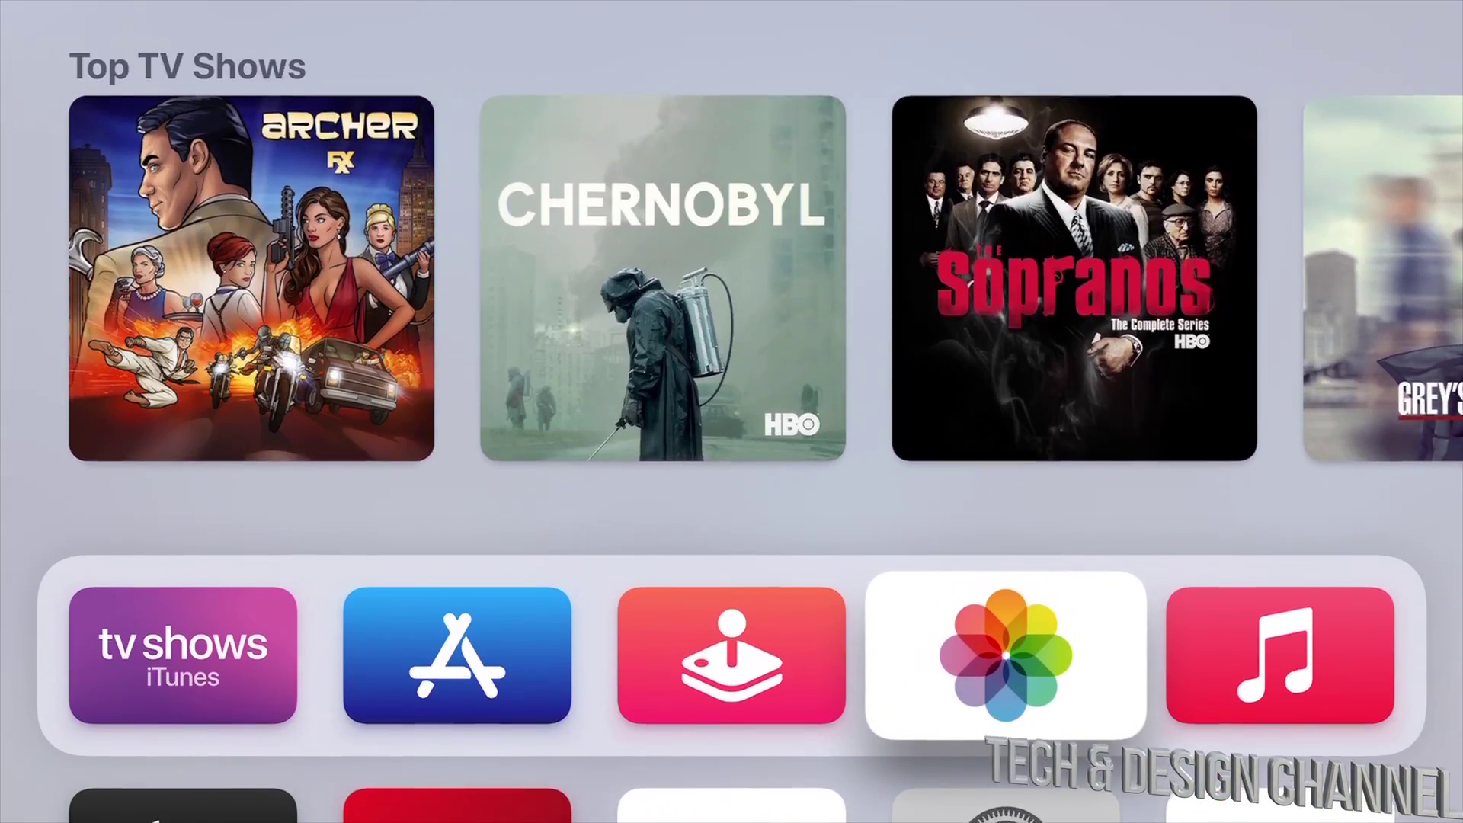